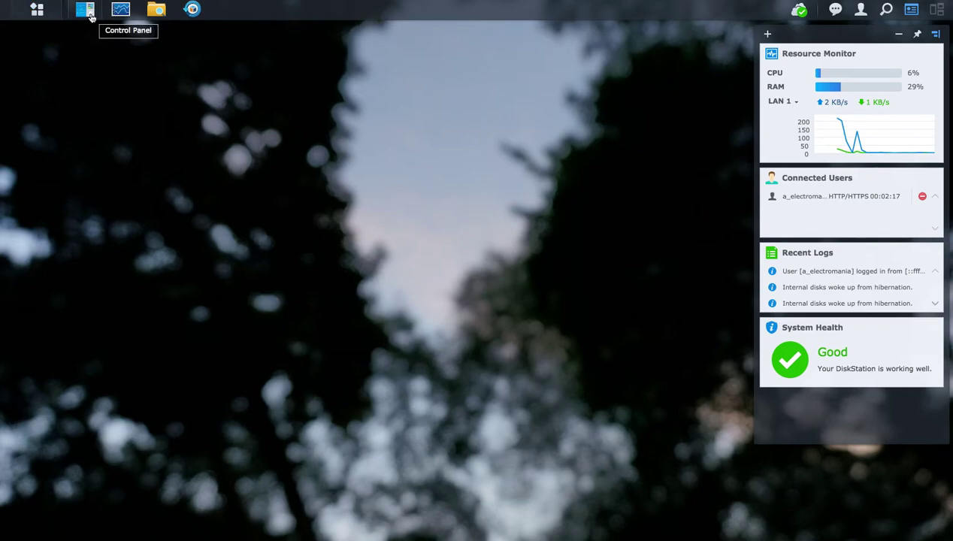
# Open Storage Manager and display the list of installed HDD/SSD drives.
pyautogui.click(37, 11)
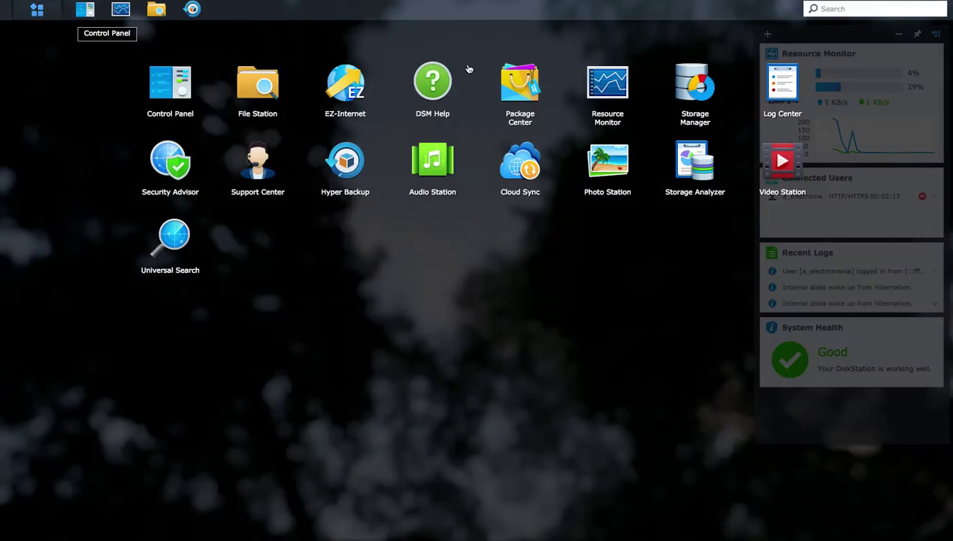
pyautogui.click(684, 88)
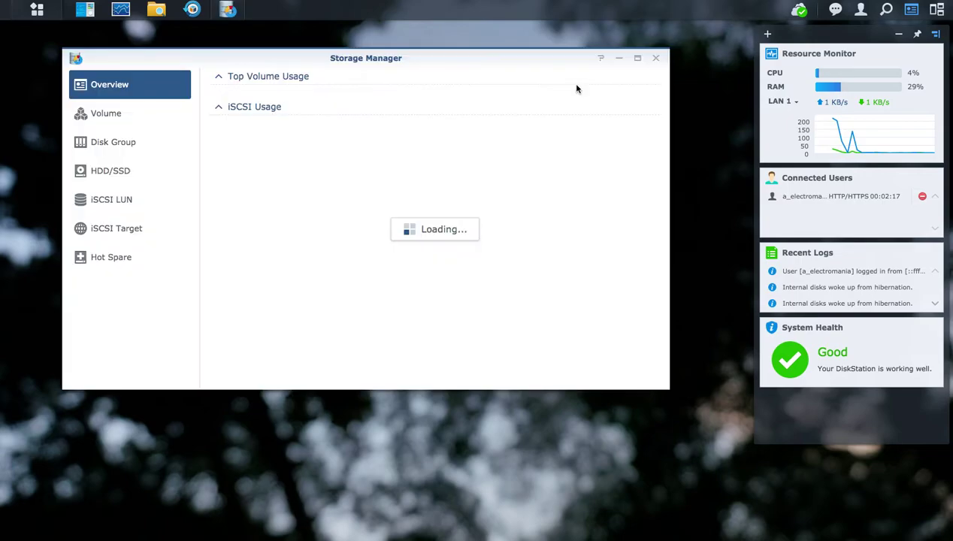
pyautogui.click(121, 143)
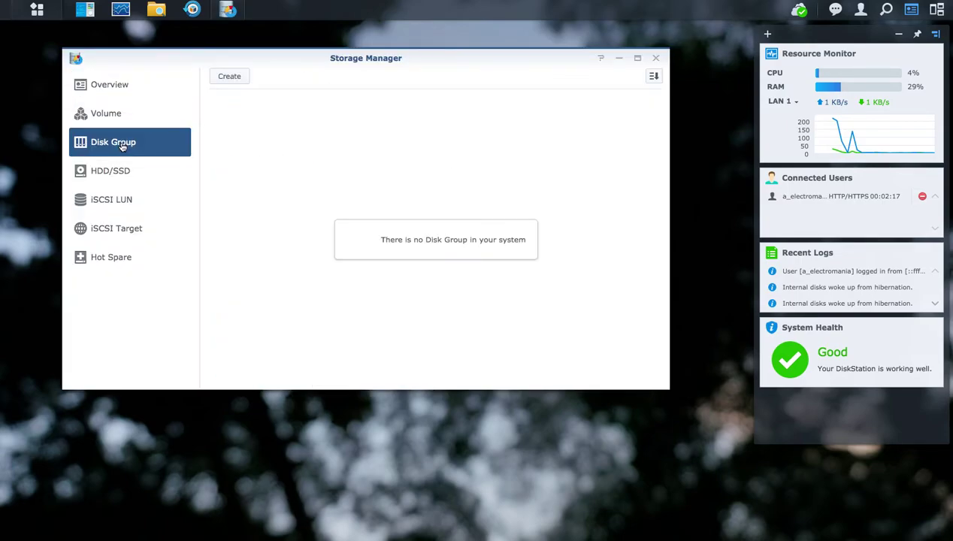
pyautogui.click(186, 179)
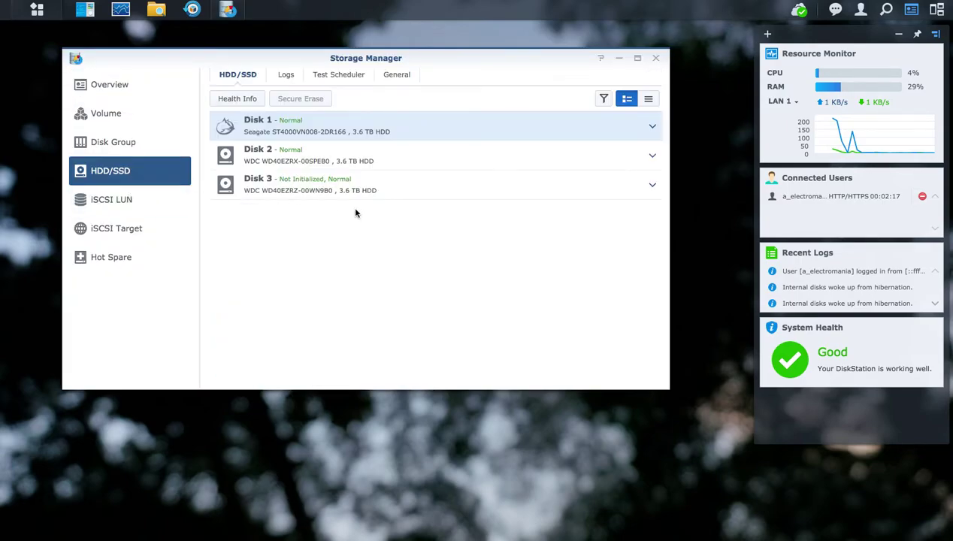
# Examine the model, size and status of Disk 1, Disk 2 and Disk 3 in the drive list.
pyautogui.click(392, 154)
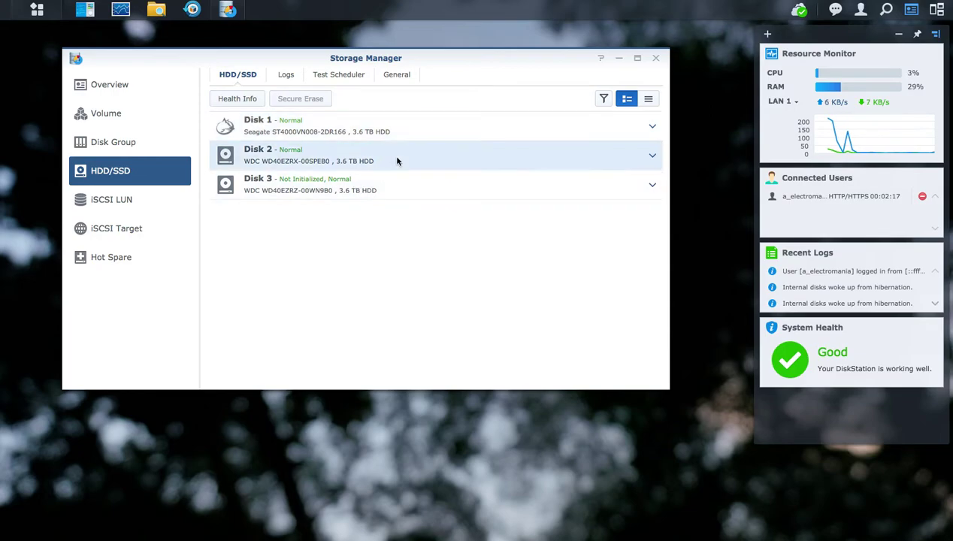
pyautogui.click(402, 194)
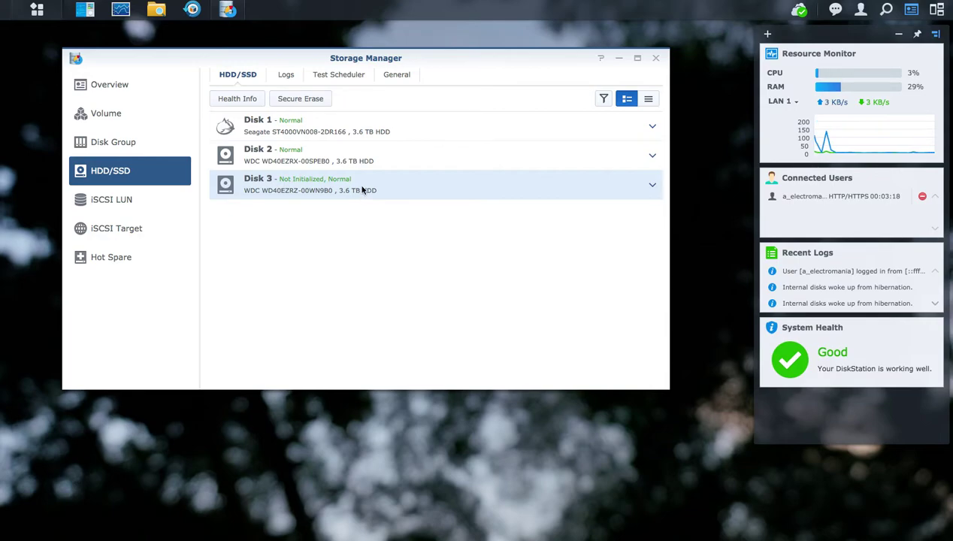
pyautogui.click(327, 163)
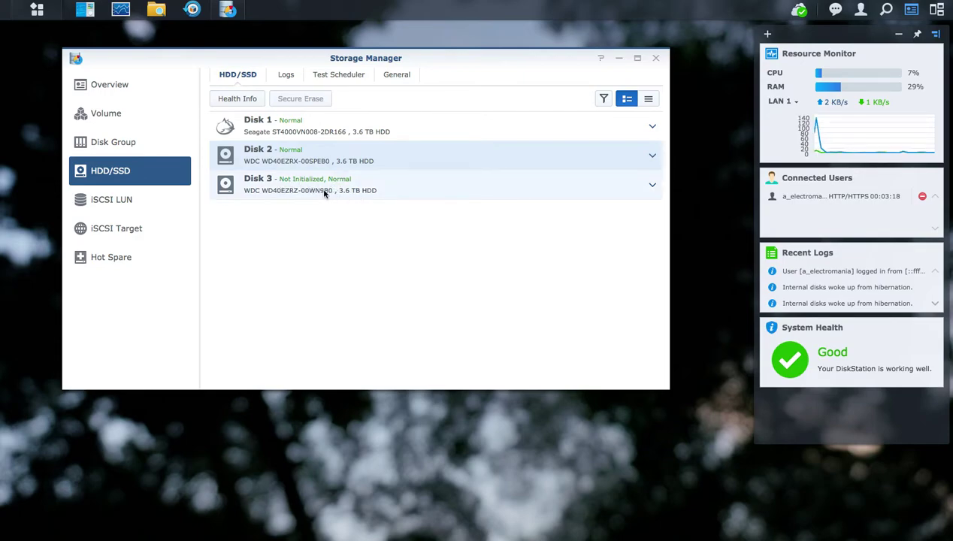
pyautogui.click(311, 135)
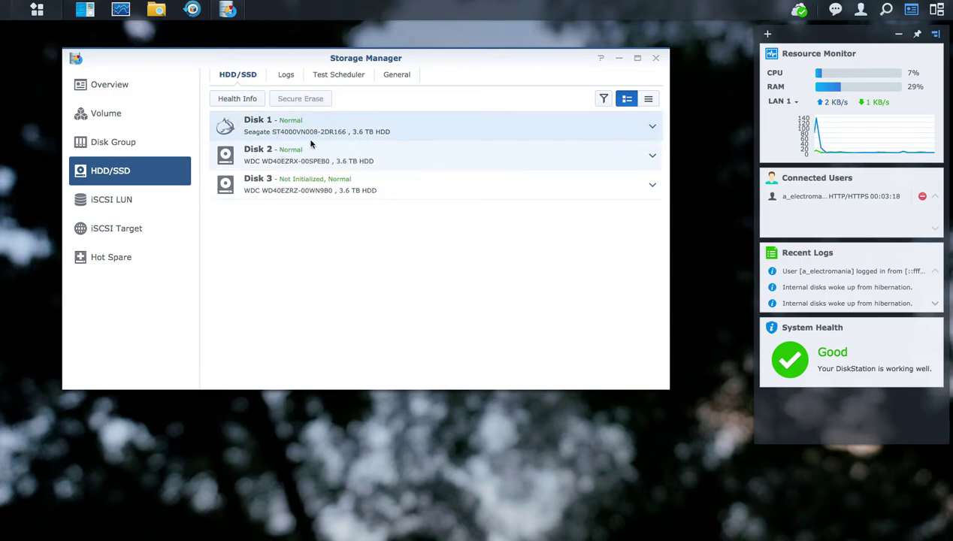
# Review Volume 1's details, including its RAID type, capacity and member disks.
pyautogui.click(132, 121)
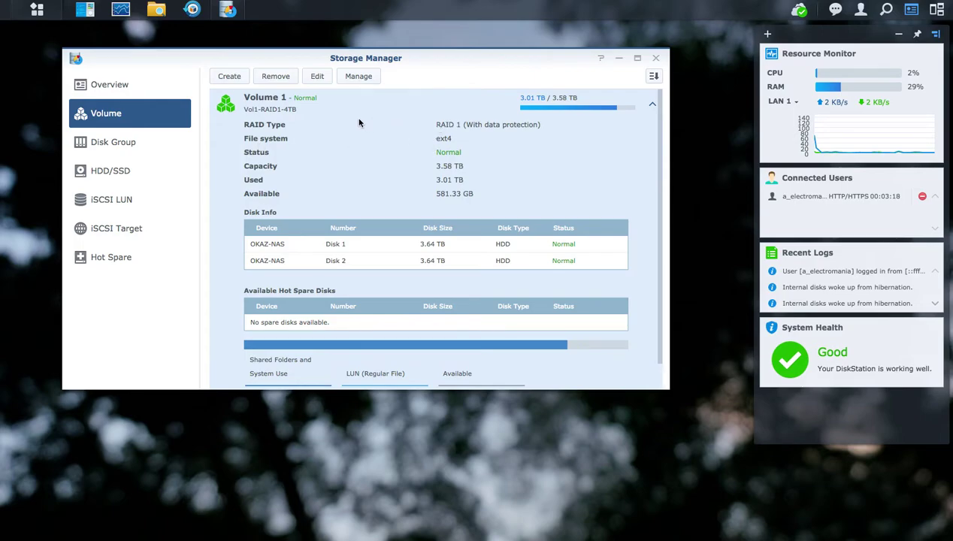
pyautogui.click(444, 125)
pyautogui.scroll(-1, 409, 241)
pyautogui.scroll(1, 408, 241)
# Check Disk 3's details, health overview, S.M.A.R.T. attributes and last test results, leaving the health information closed.
pyautogui.click(158, 178)
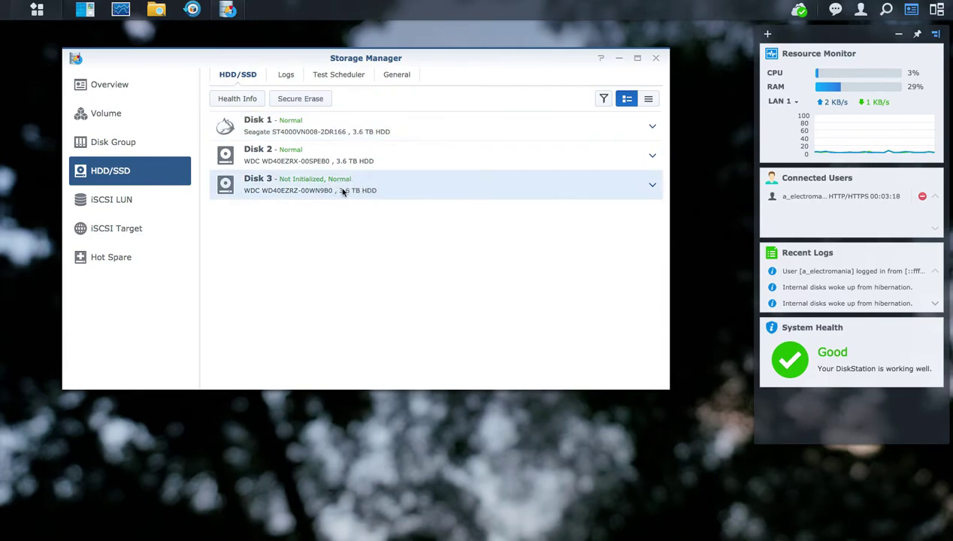
pyautogui.click(652, 187)
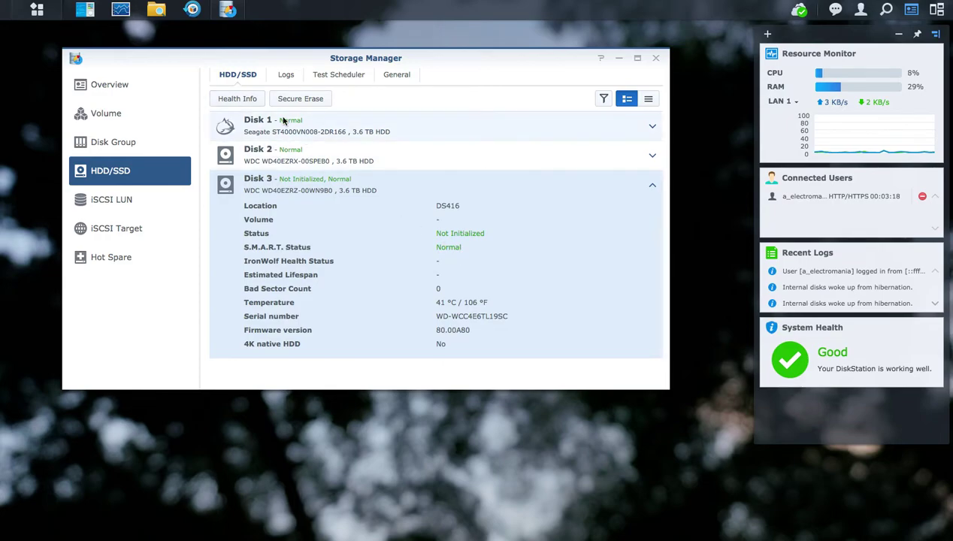
pyautogui.click(251, 103)
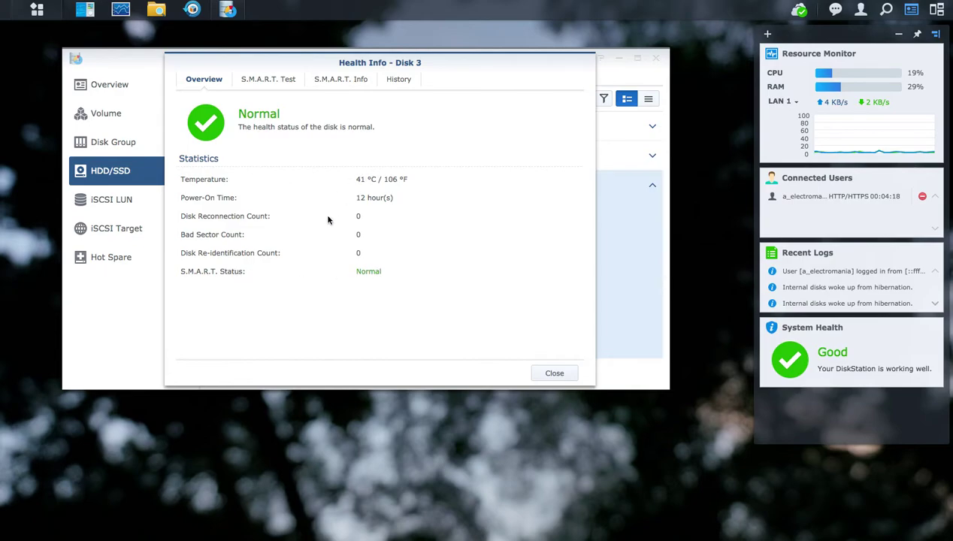
pyautogui.click(271, 82)
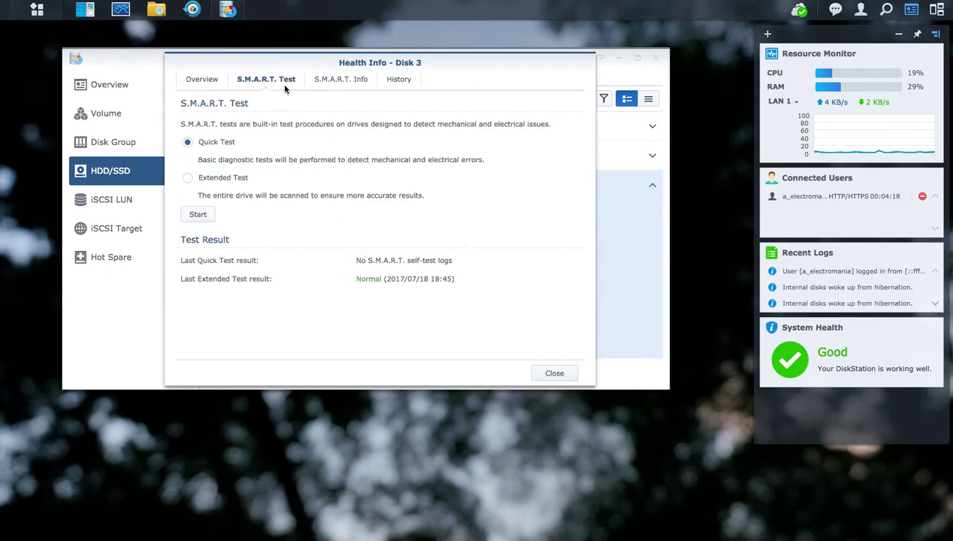
pyautogui.click(355, 80)
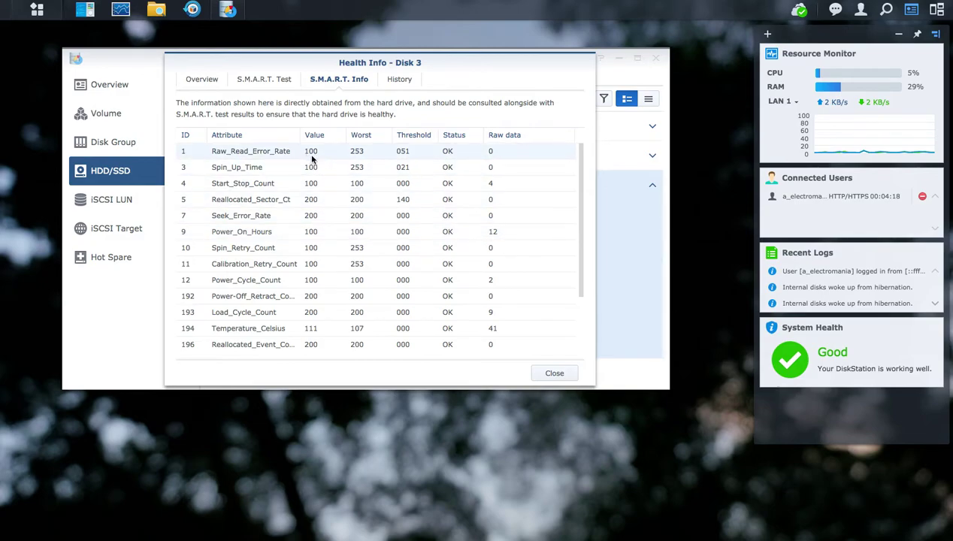
pyautogui.click(263, 83)
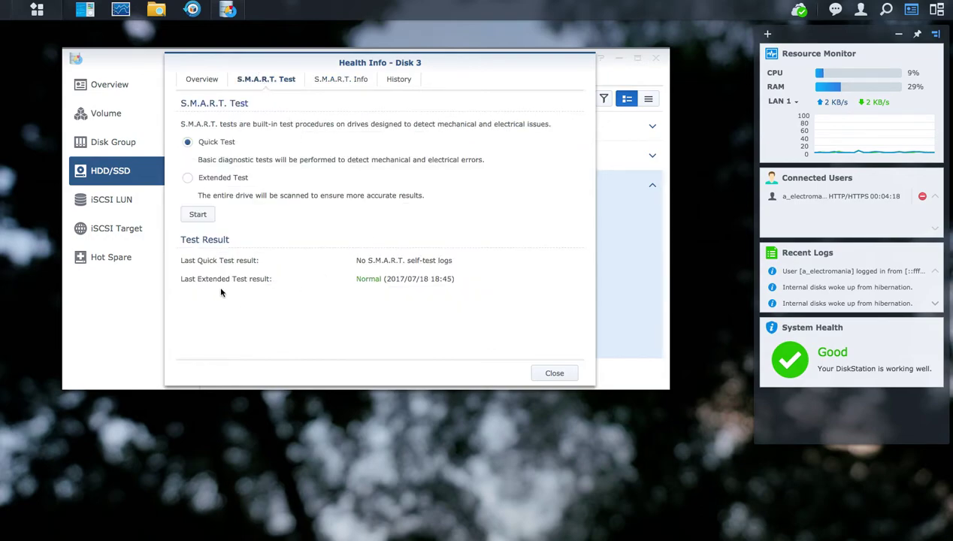
pyautogui.click(372, 279)
pyautogui.click(553, 374)
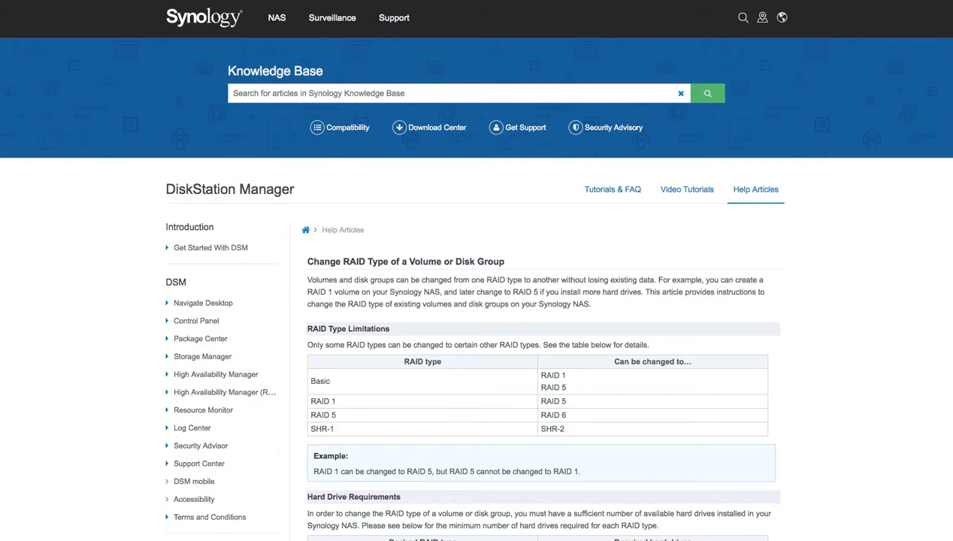
# In the Synology Knowledge Base article, read which RAID types RAID 1 can be changed to and how many drives RAID 5 requires.
pyautogui.scroll(-3, 814, 269)
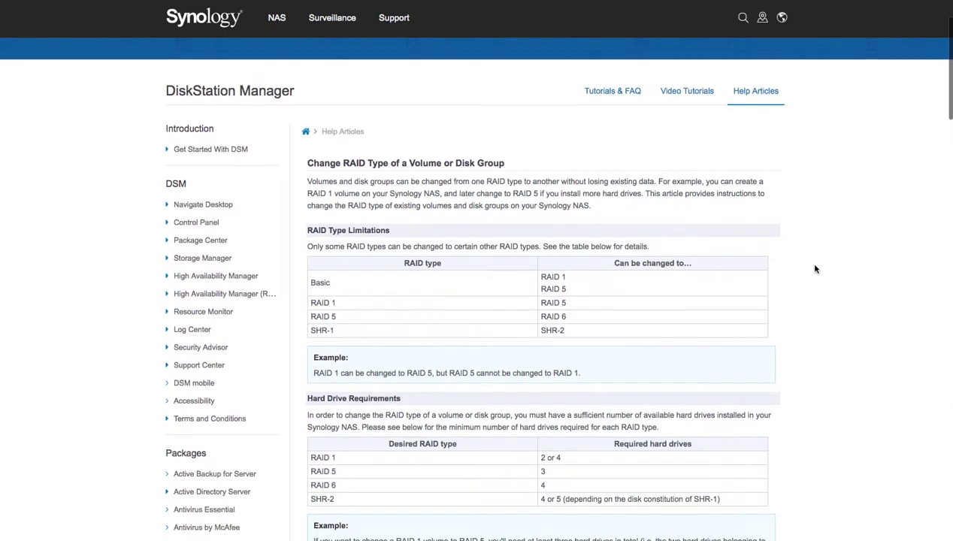
pyautogui.moveTo(340, 294); pyautogui.dragTo(309, 294)
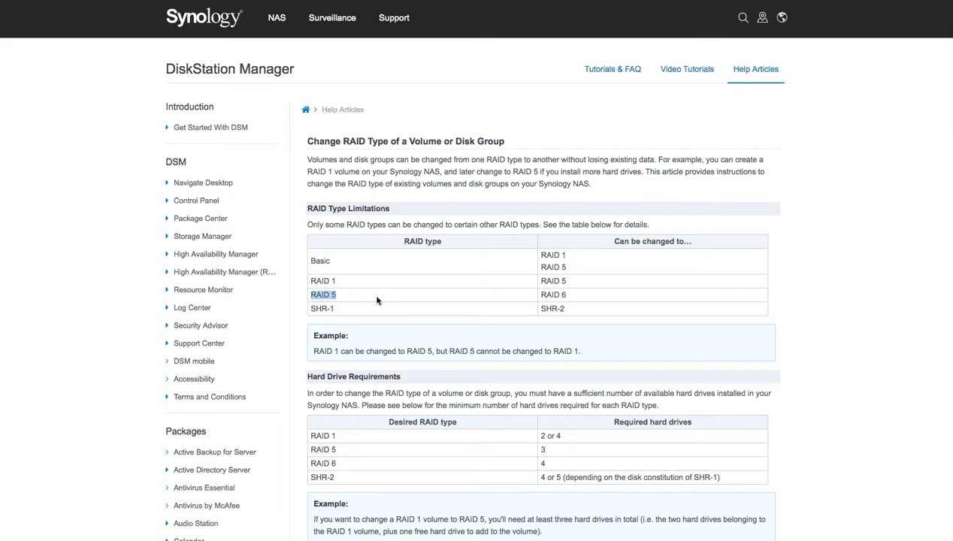
pyautogui.click(541, 449)
pyautogui.doubleClick(541, 448)
pyautogui.moveTo(311, 450); pyautogui.dragTo(568, 450)
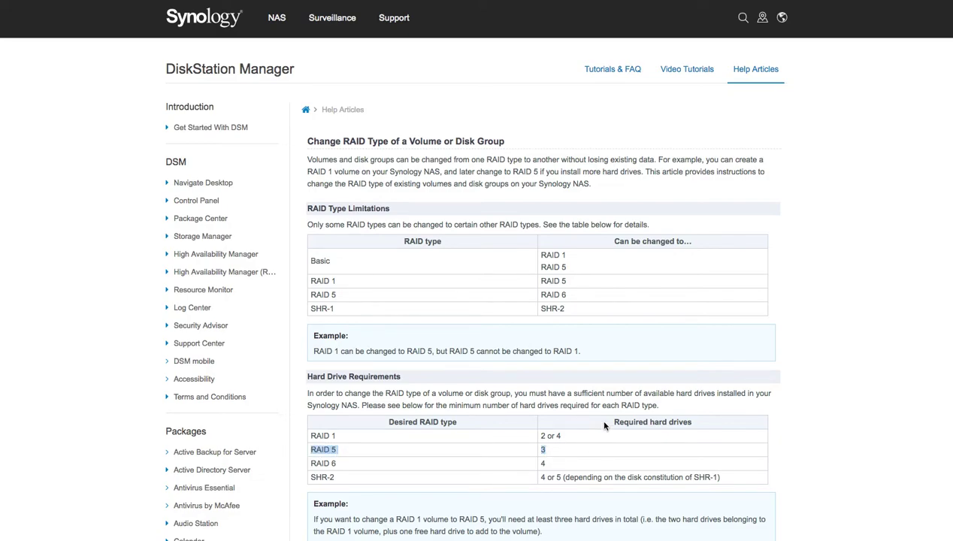
pyautogui.click(344, 281)
pyautogui.moveTo(344, 281); pyautogui.dragTo(302, 280)
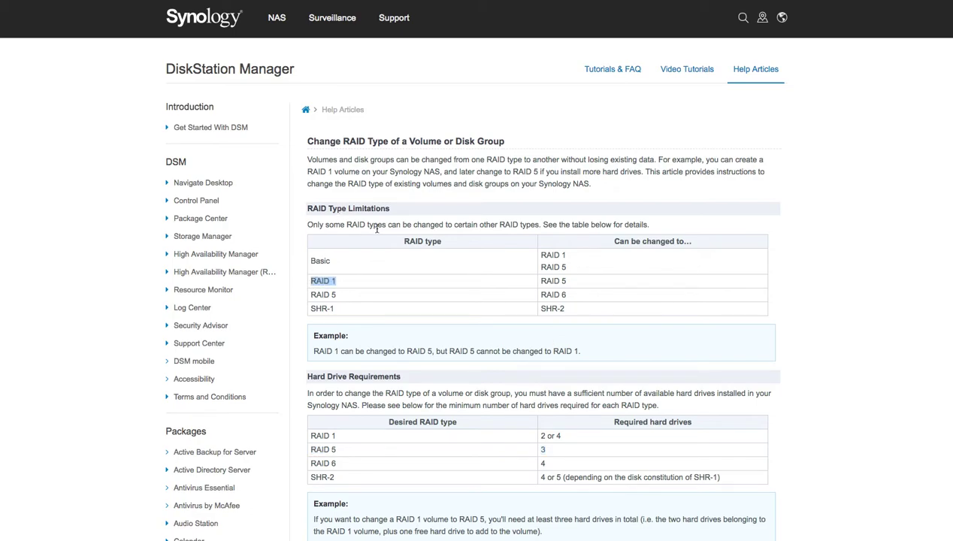
pyautogui.click(341, 282)
pyautogui.moveTo(311, 280); pyautogui.dragTo(341, 281)
pyautogui.moveTo(540, 281); pyautogui.dragTo(577, 284)
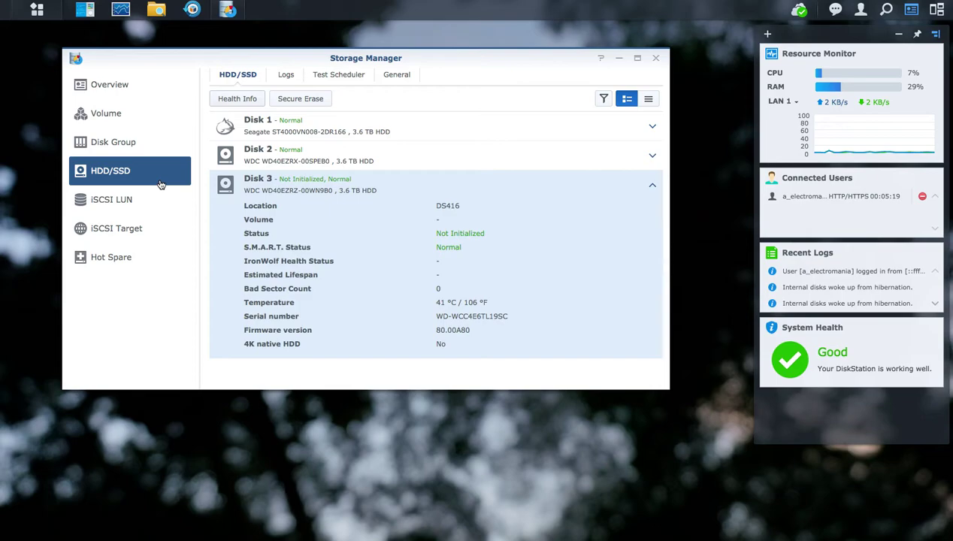
# Set up a RAID type change for Volume 1 to RAID 5 using Disk 3, accepting erasure of the added disk's data.
pyautogui.click(160, 120)
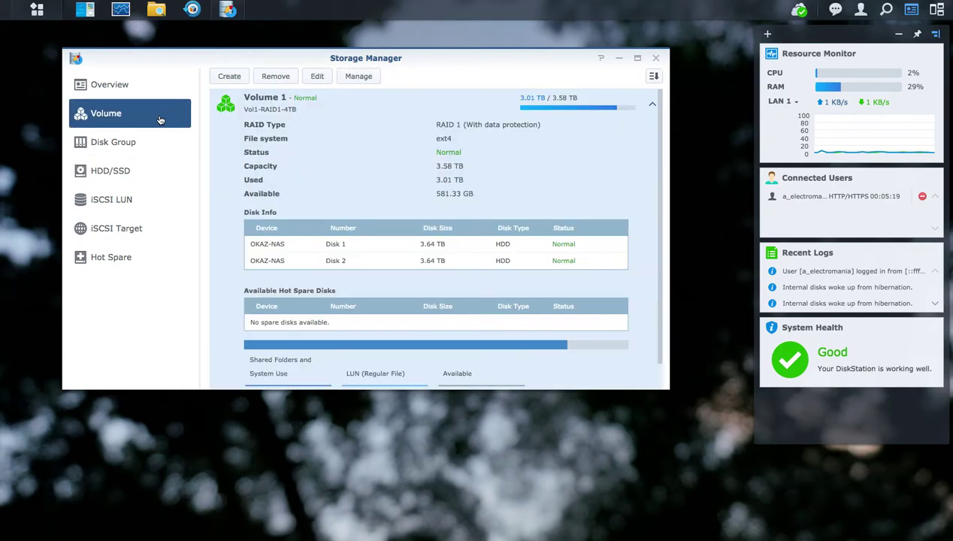
pyautogui.click(318, 76)
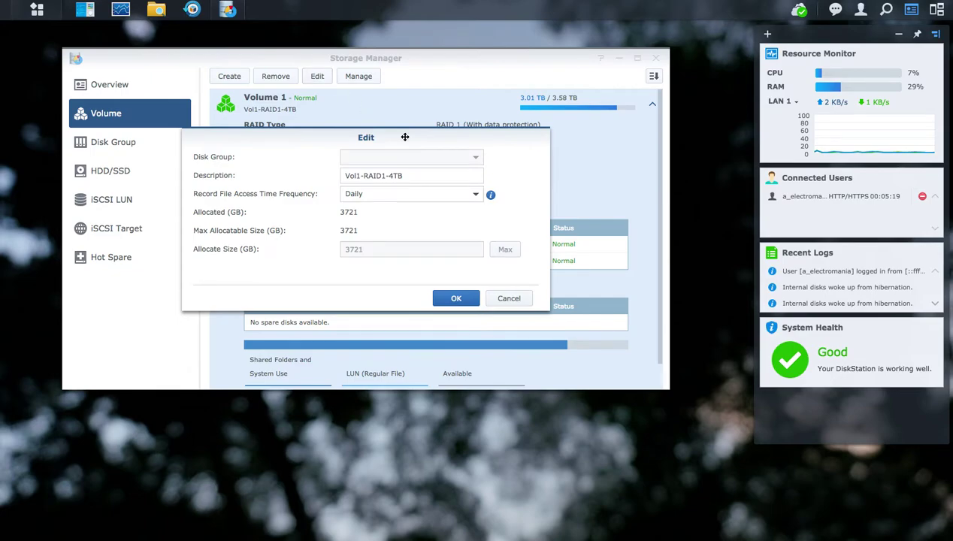
pyautogui.click(517, 298)
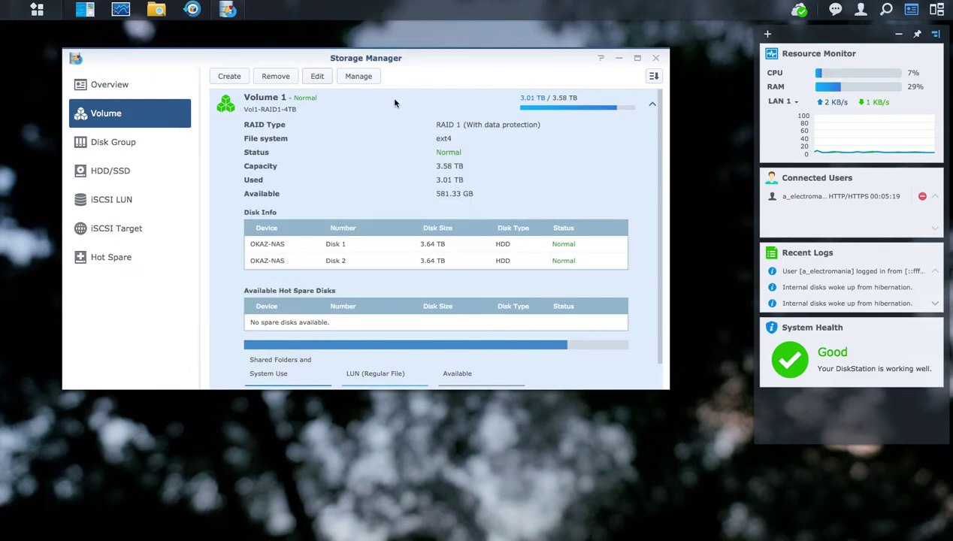
pyautogui.click(359, 77)
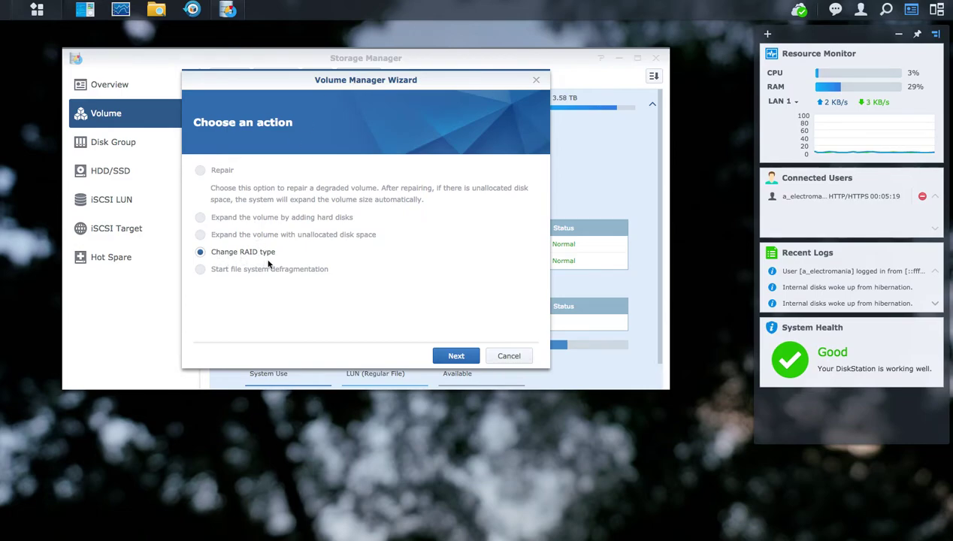
pyautogui.click(454, 355)
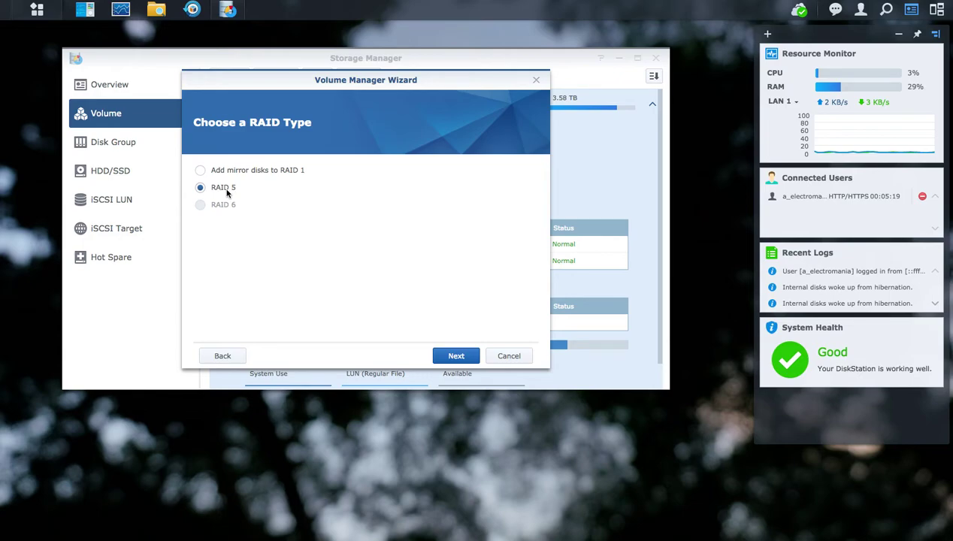
pyautogui.click(449, 357)
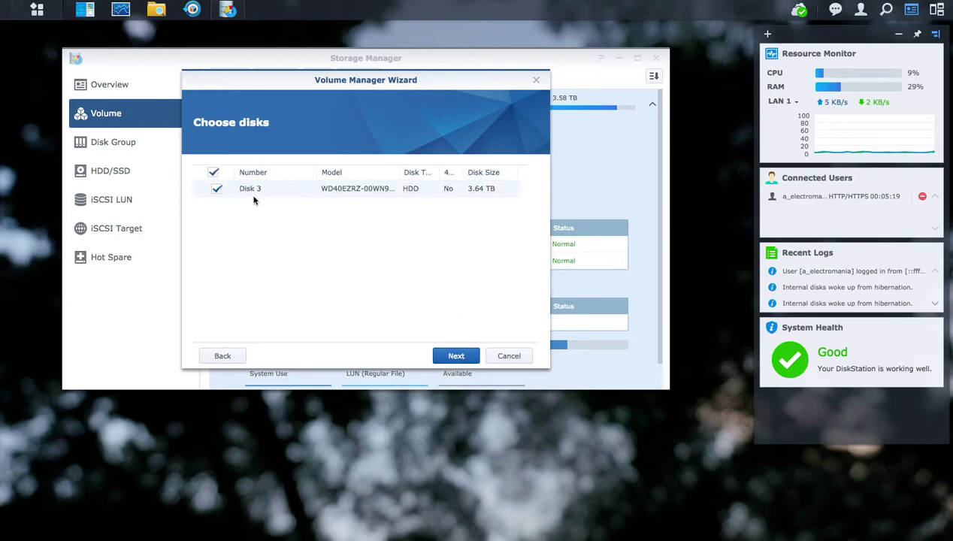
pyautogui.click(464, 358)
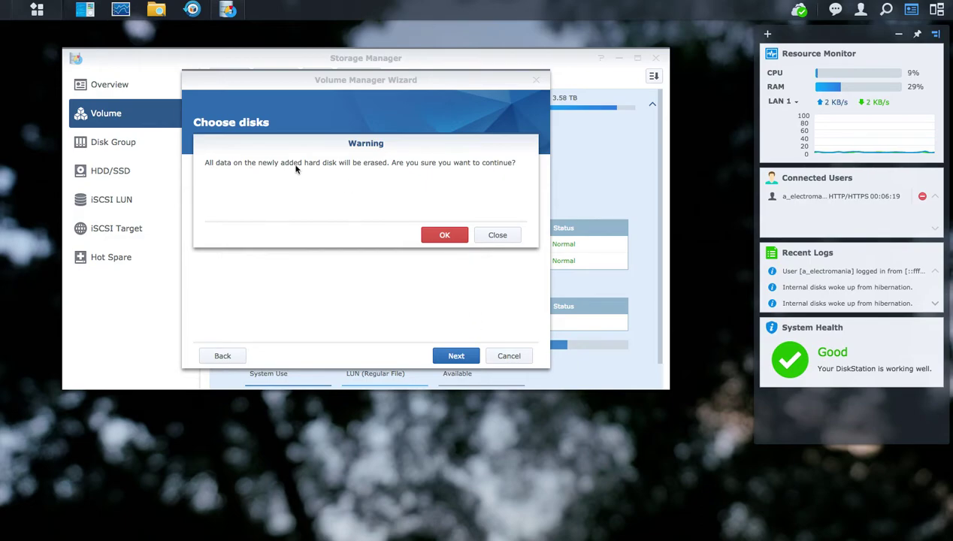
pyautogui.click(445, 236)
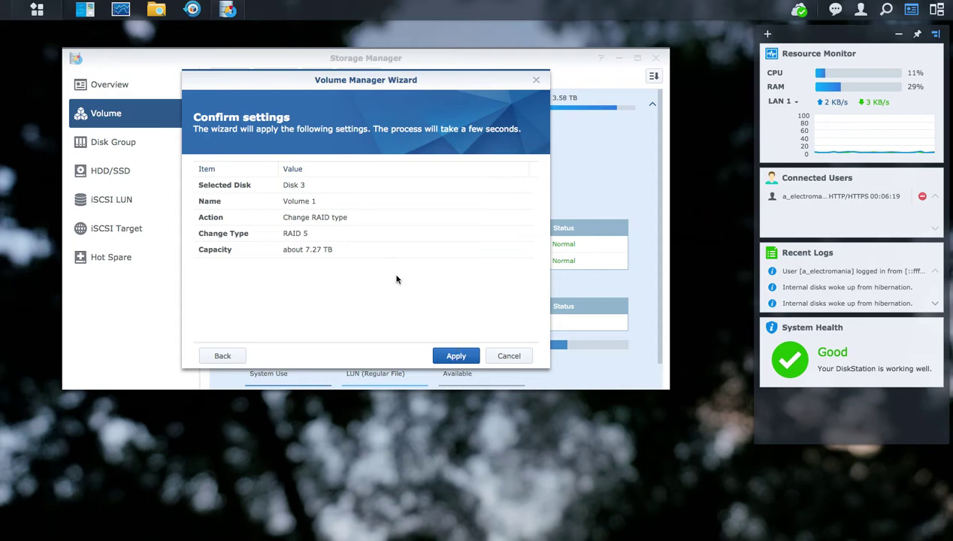
# Compare the RAID change summary with Volume 1's current details, and apply the change to RAID 5.
pyautogui.moveTo(384, 81); pyautogui.dragTo(797, 189)
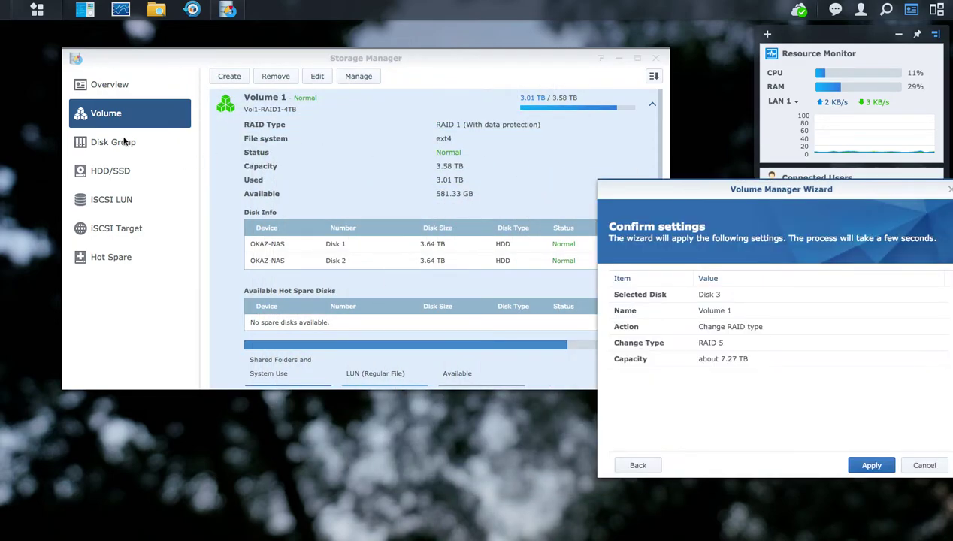
pyautogui.click(125, 115)
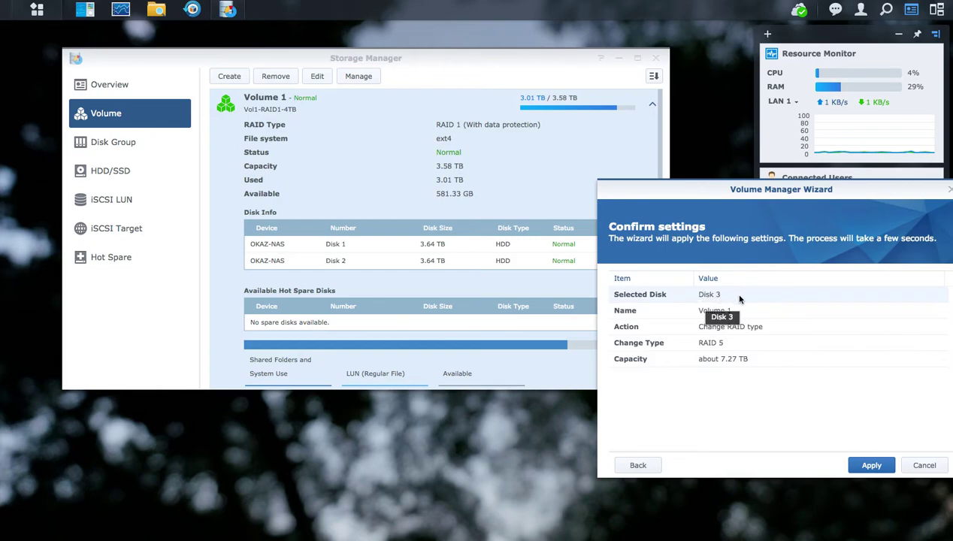
pyautogui.click(725, 361)
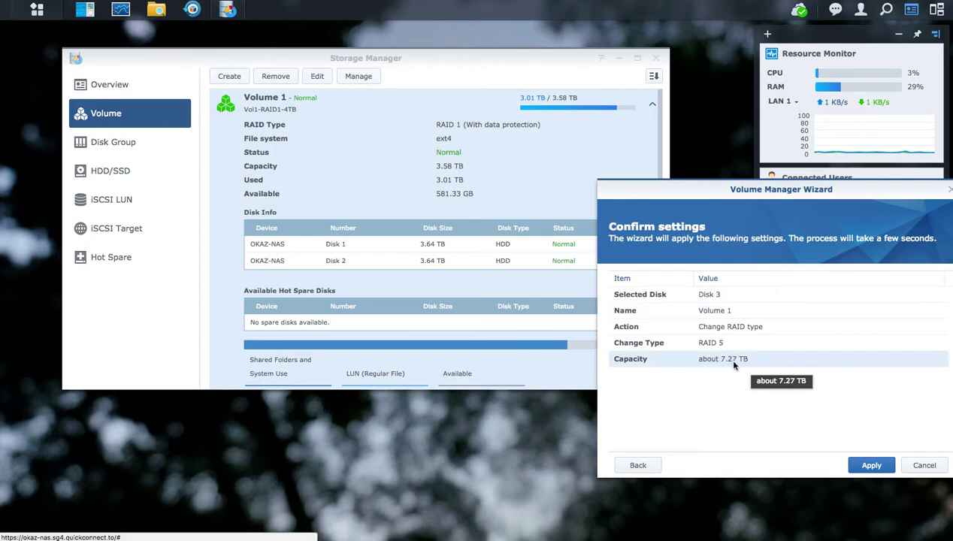
pyautogui.click(874, 466)
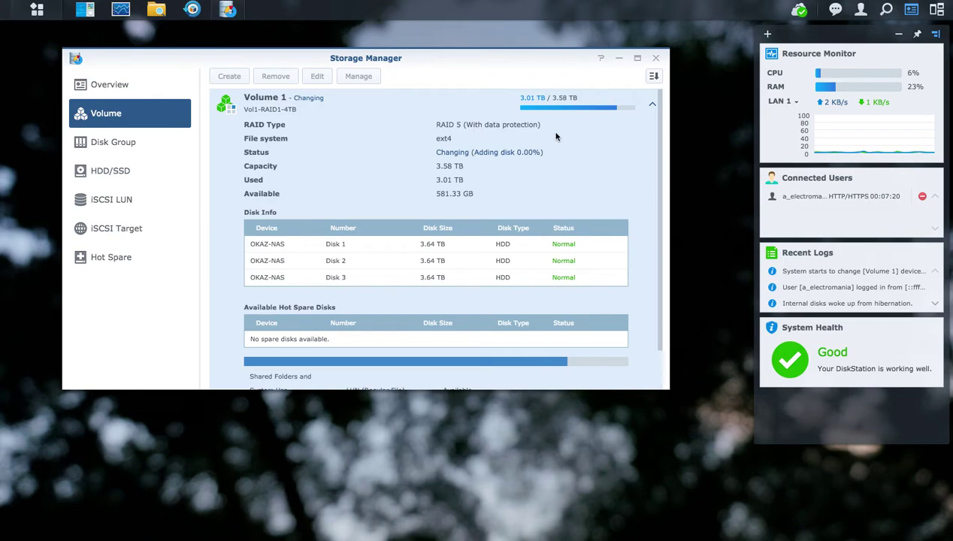
# Widen the Storage Manager window slightly and review Volume 1's member disks and space usage.
pyautogui.scroll(-1, 591, 196)
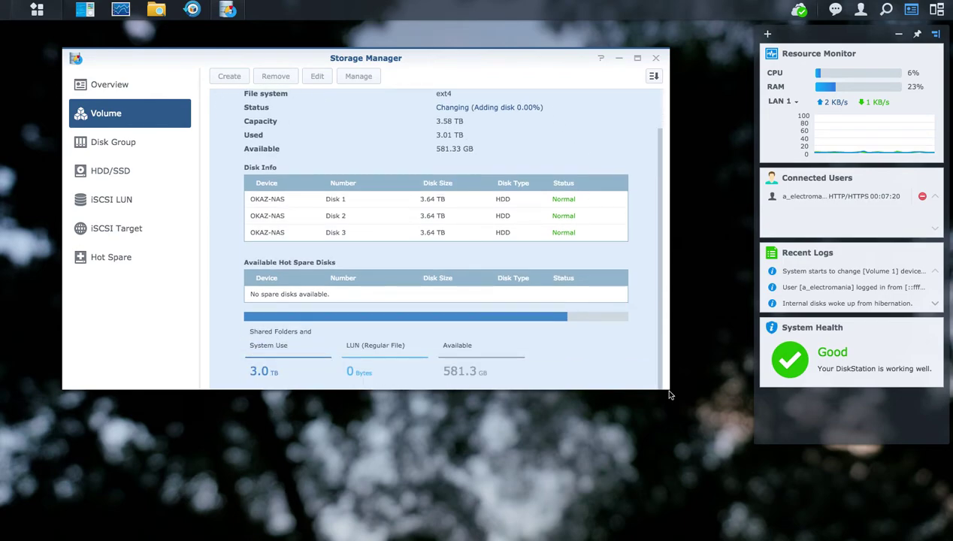
pyautogui.moveTo(666, 384); pyautogui.dragTo(683, 408)
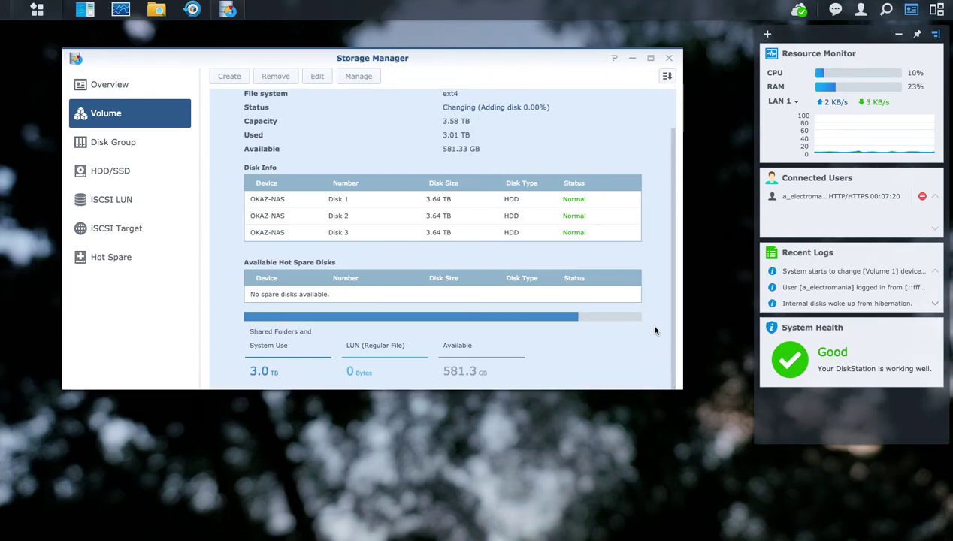
# Check Volume 1's RAID type and change status, review Disk 3's health details among the drives, and collapse them.
pyautogui.scroll(2, 672, 312)
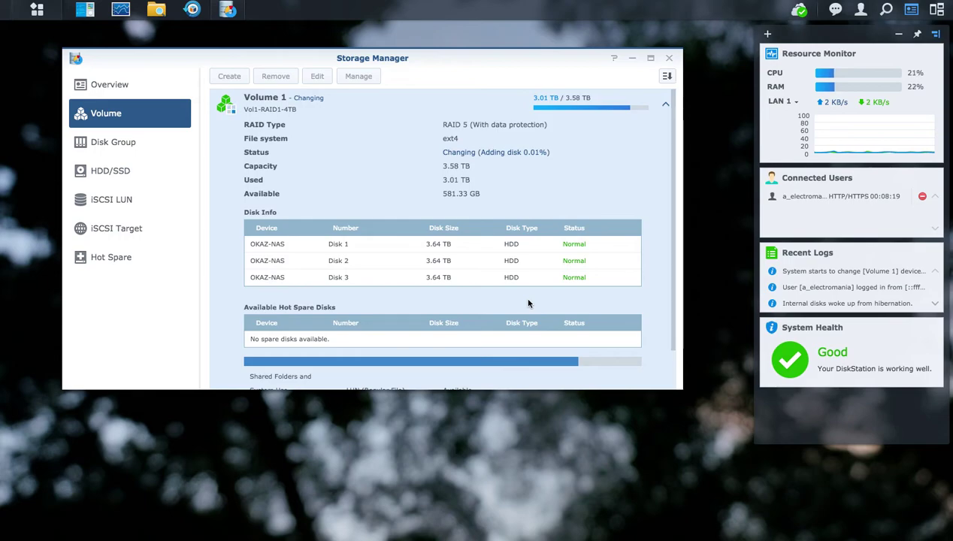
pyautogui.click(133, 182)
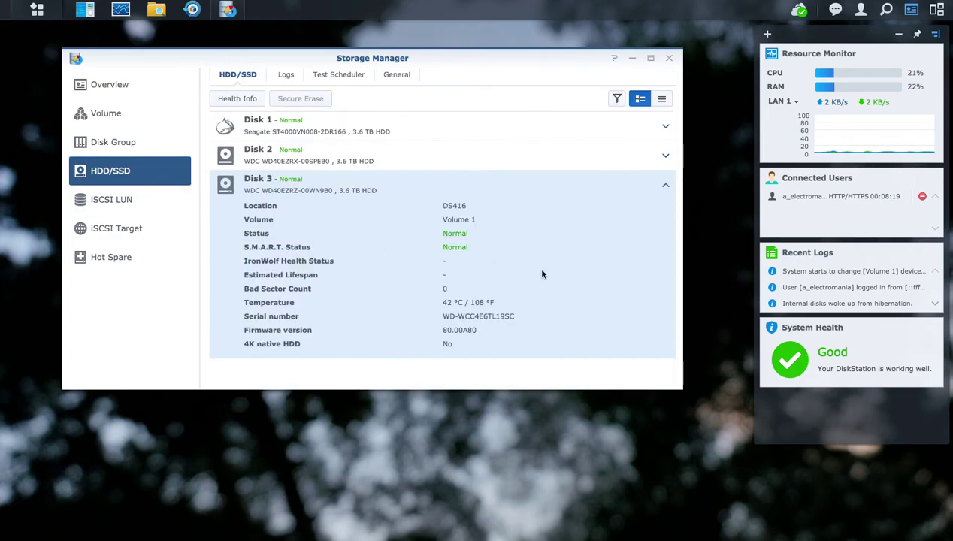
pyautogui.click(666, 184)
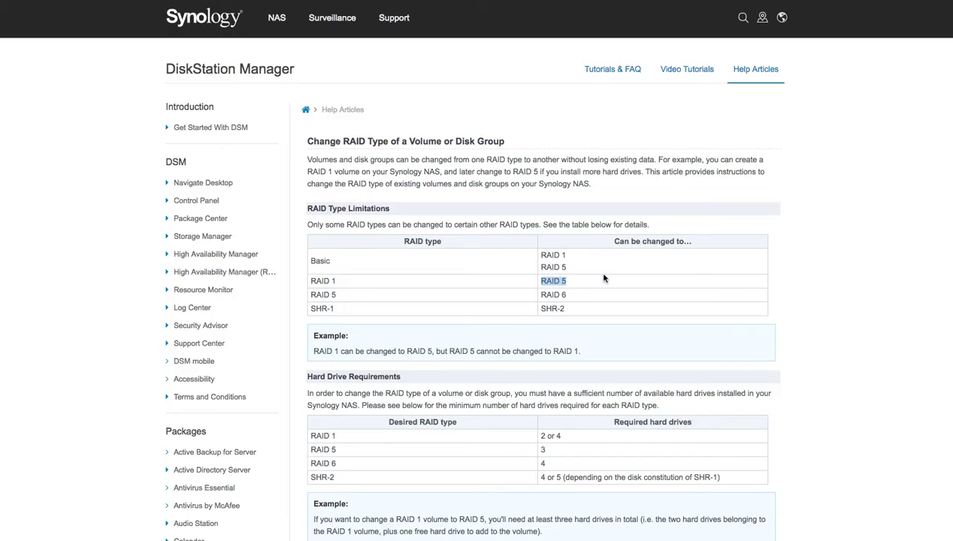
# In the Synology Knowledge Base article, read which RAID type RAID 5 can be changed to and the hard drive requirements.
pyautogui.moveTo(334, 294); pyautogui.dragTo(309, 296)
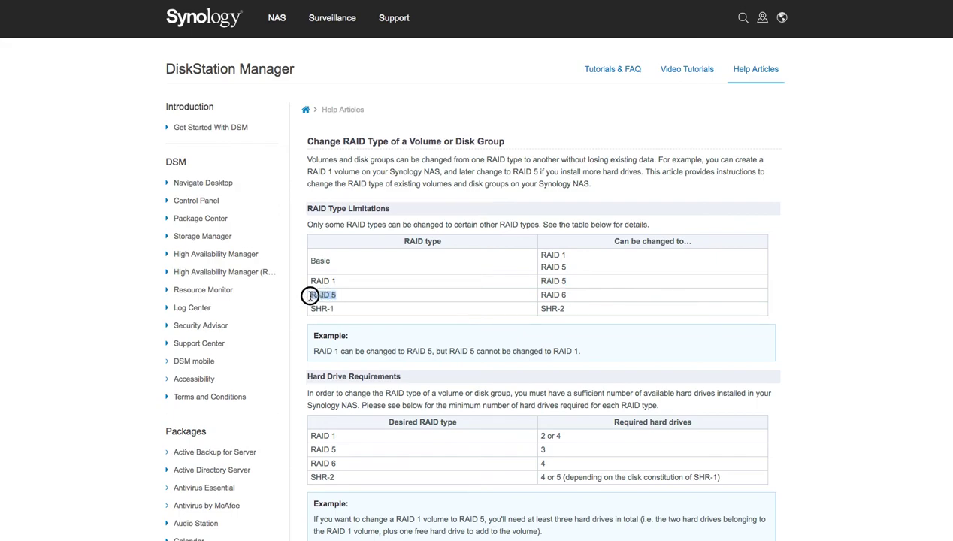
pyautogui.moveTo(571, 297); pyautogui.dragTo(539, 294)
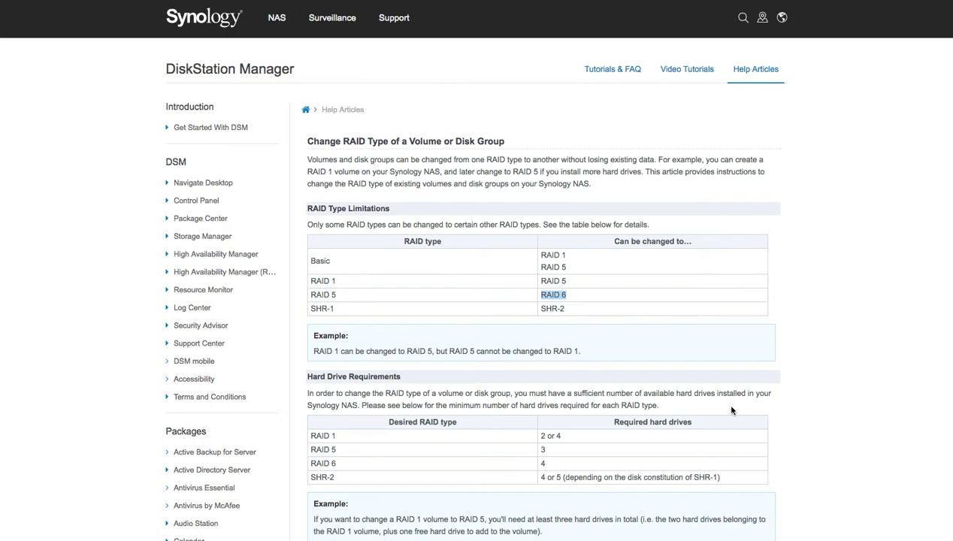
pyautogui.scroll(-3, 833, 421)
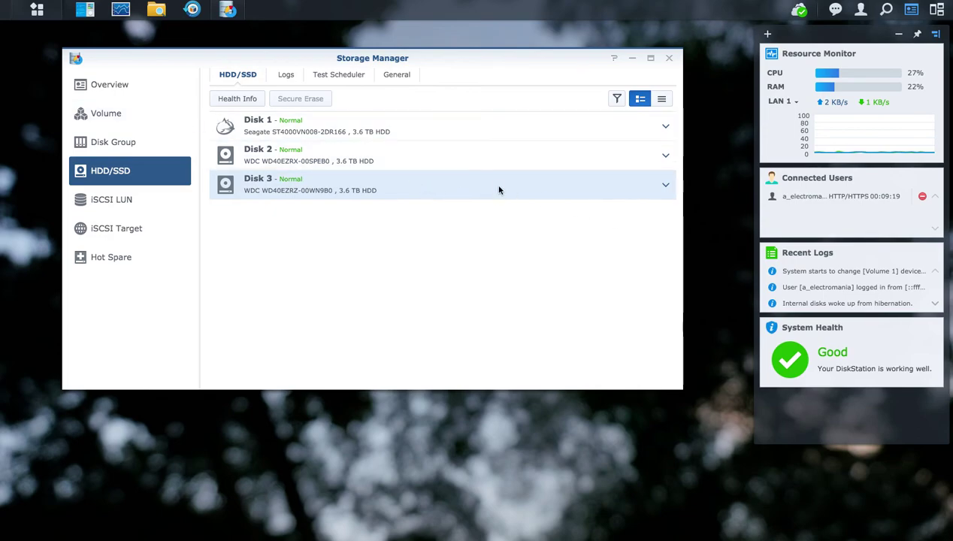
# Back in Storage Manager, check Volume 1's disk-adding progress and collapse its details.
pyautogui.click(106, 113)
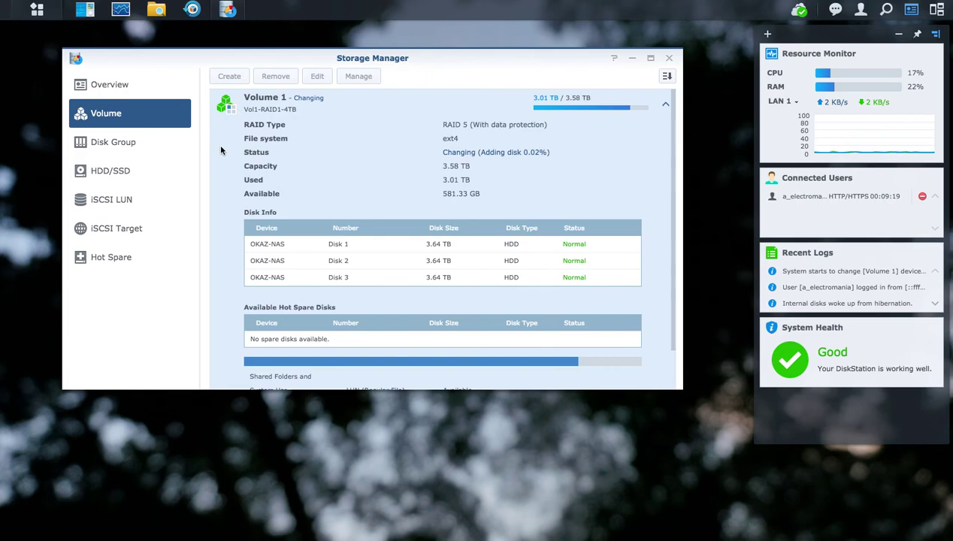
pyautogui.click(665, 105)
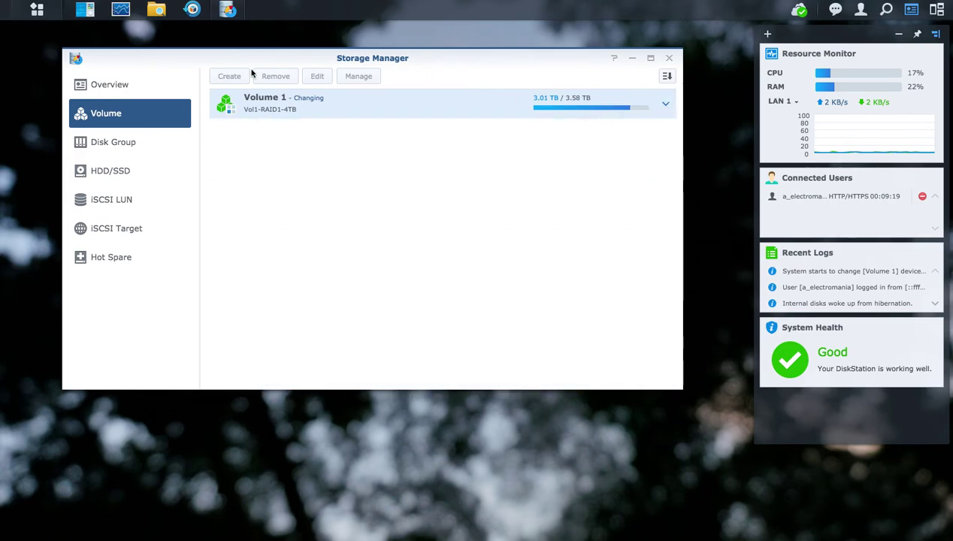
# In Resource Monitor, add Disk 1, Disk 2 and Disk 3 to the real-time disk utilization graph.
pyautogui.click(121, 10)
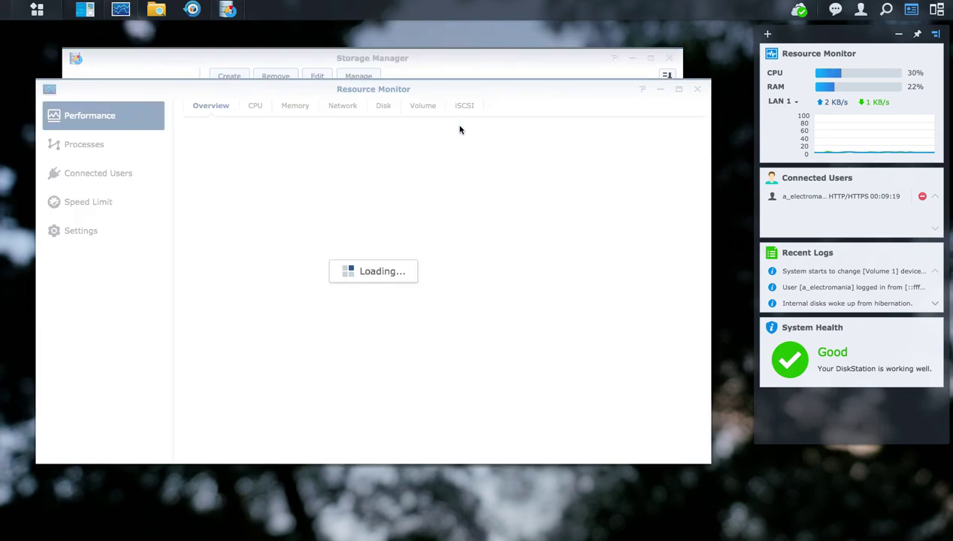
pyautogui.click(384, 110)
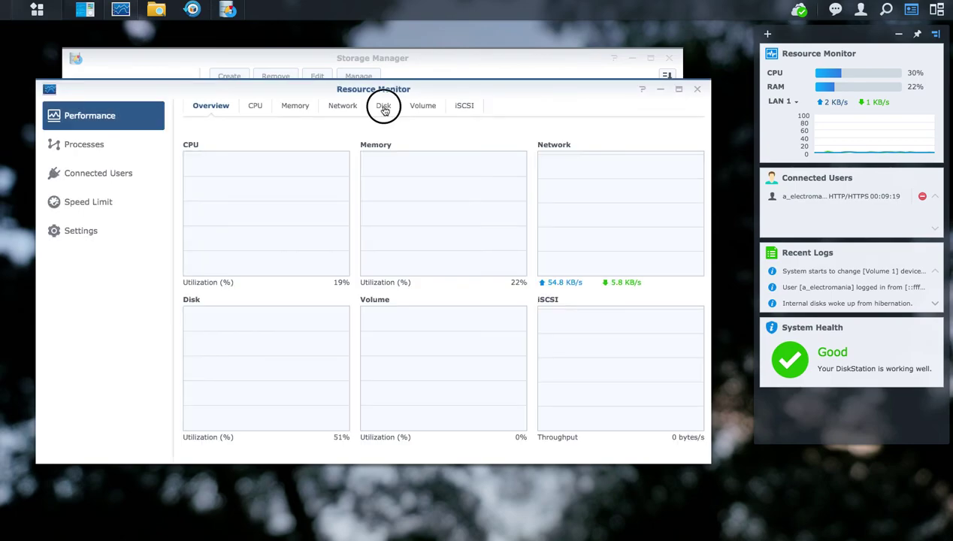
pyautogui.click(549, 134)
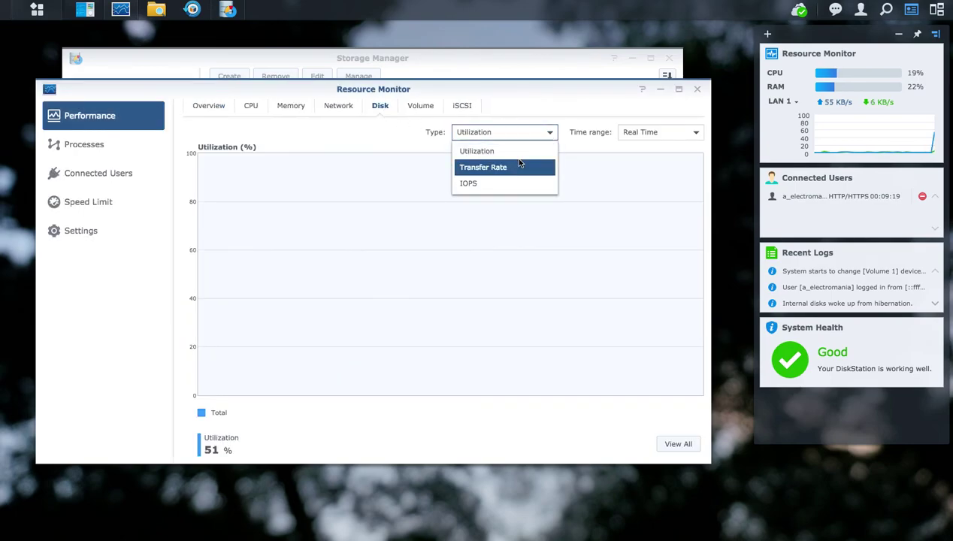
pyautogui.click(551, 136)
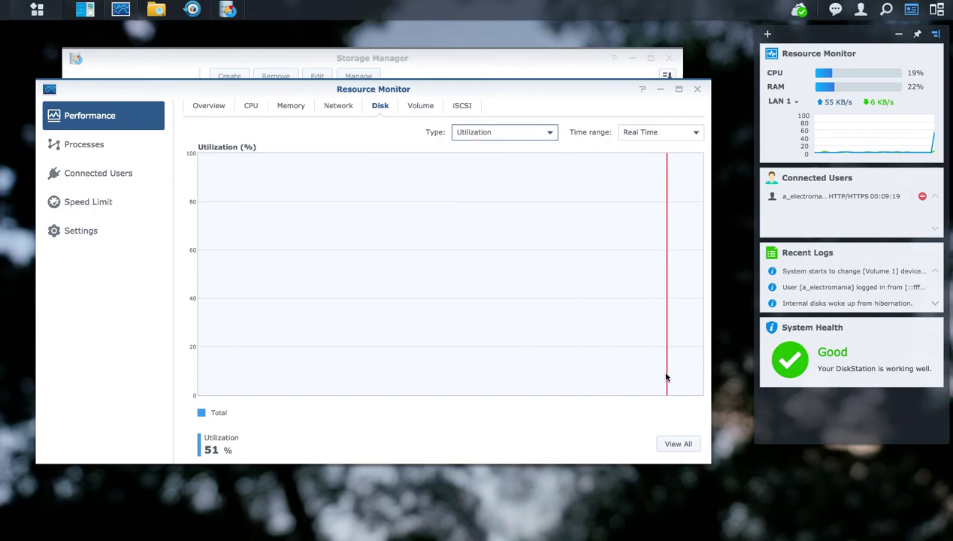
pyautogui.click(687, 445)
pyautogui.click(206, 283)
pyautogui.click(207, 267)
pyautogui.click(207, 252)
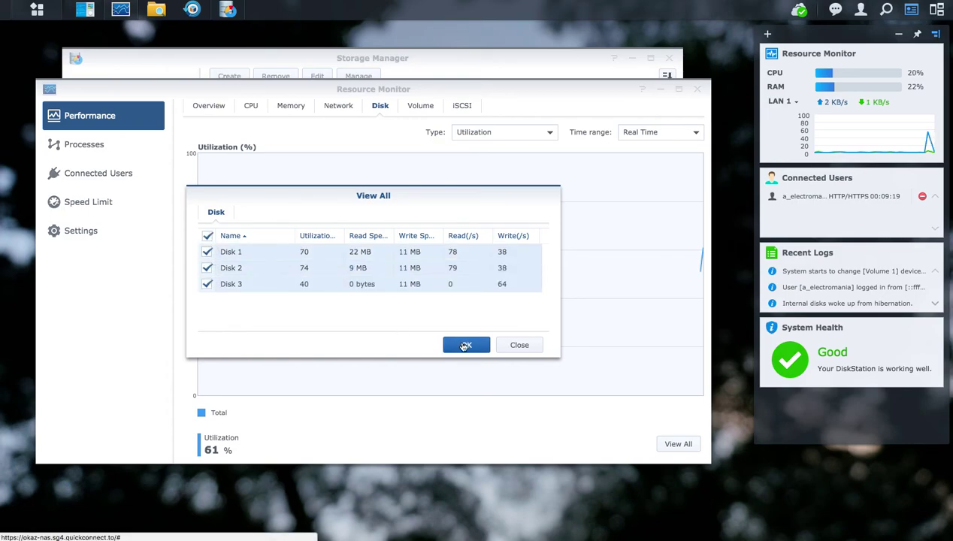
pyautogui.click(465, 344)
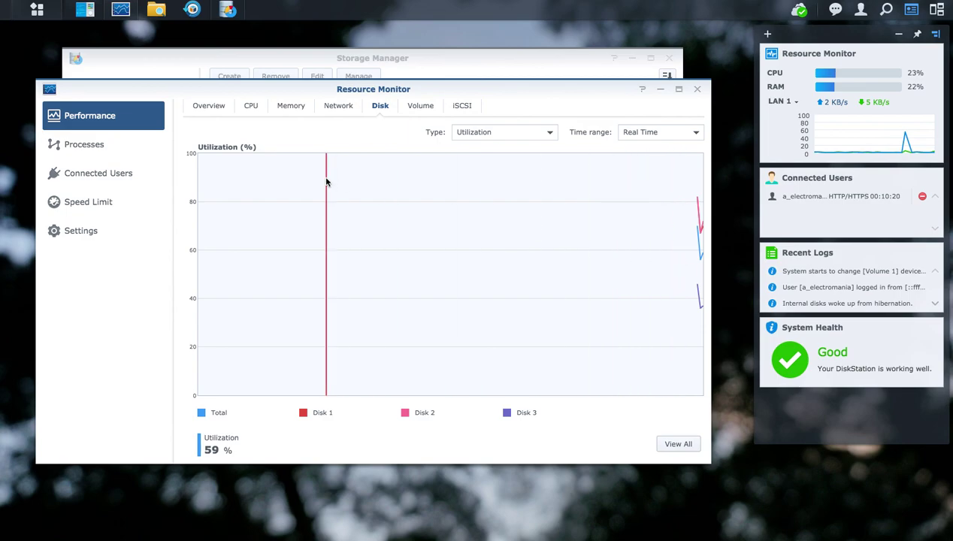
# Examine the CPU utilization and load averages, and return to the overall performance overview.
pyautogui.click(252, 107)
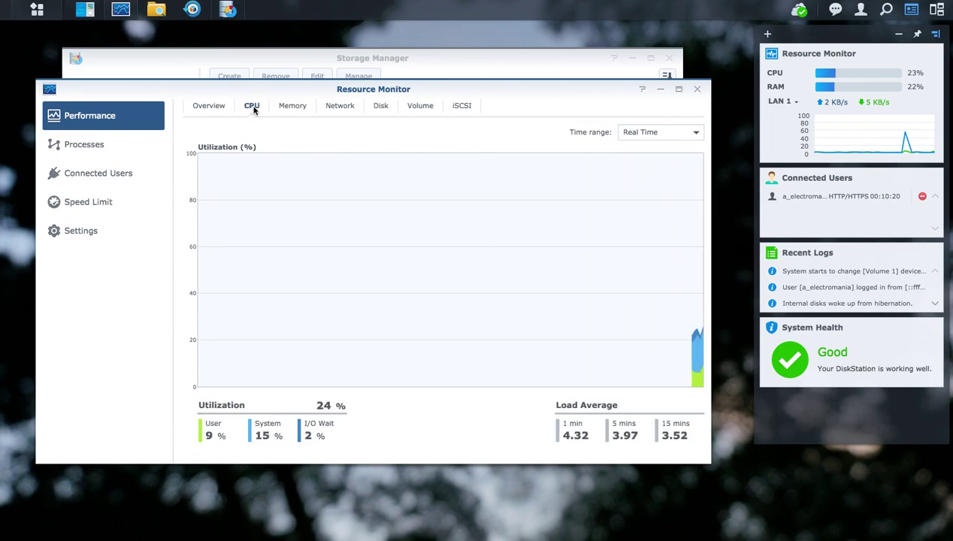
pyautogui.click(214, 108)
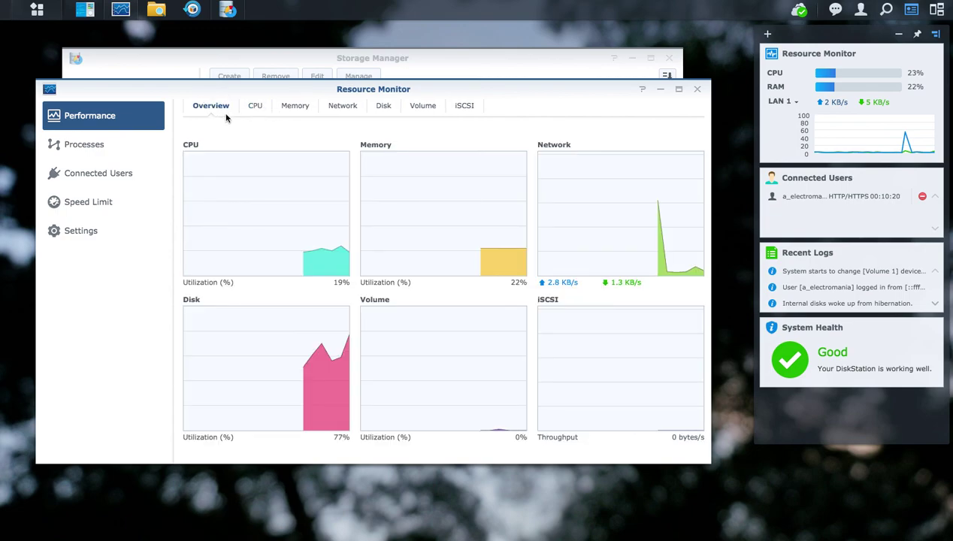